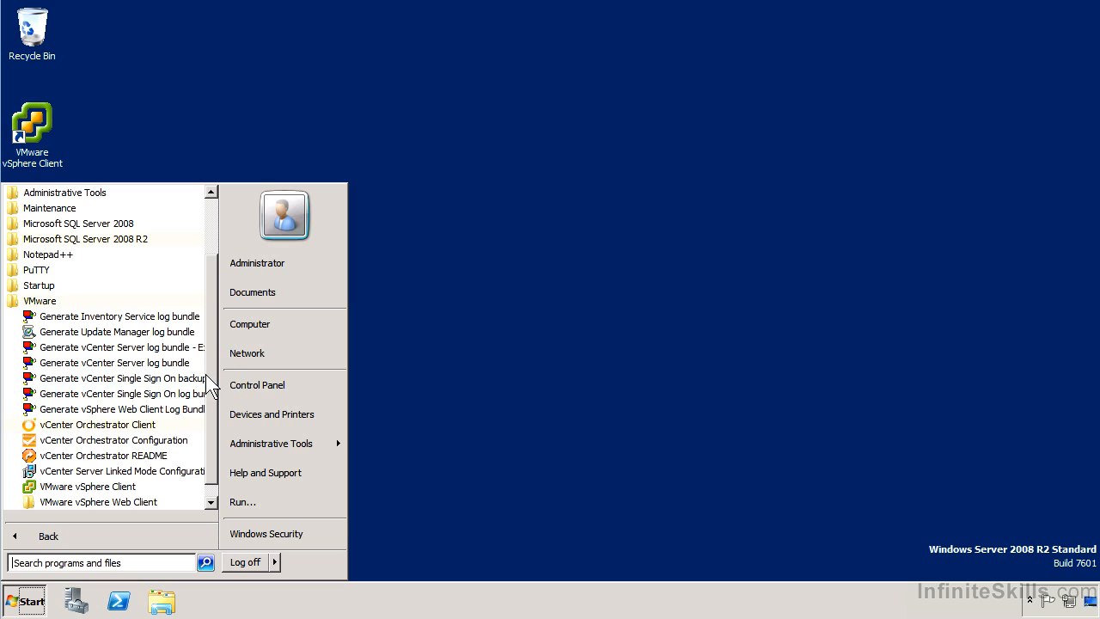
- Launch the VMware vSphere Client from the VMware folder in the Start menu
scroll(217, 365, "down", 1)
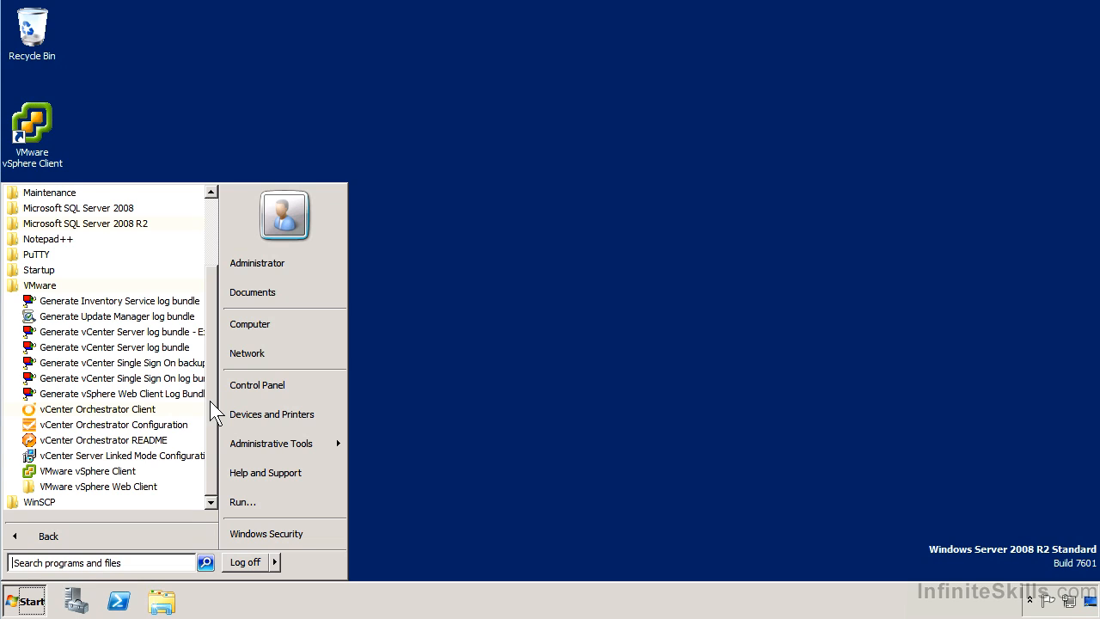
left_click(120, 478)
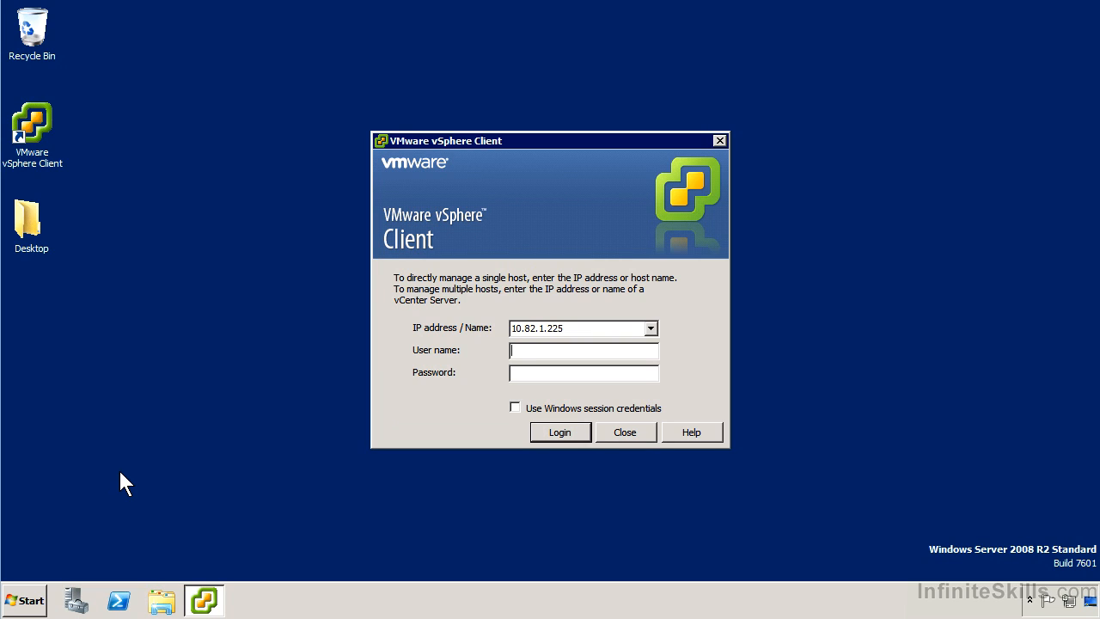
- Log in to vCenter at 10.82.1.175 as administrator with Windows session credentials, installing the certificate and ignoring the warning
double_click(548, 329)
left_click(621, 334)
key("BackSpace")
key("BackSpace")
key("BackSpace")
type("175")
key("Tab")
type("administrator")
left_click(566, 409)
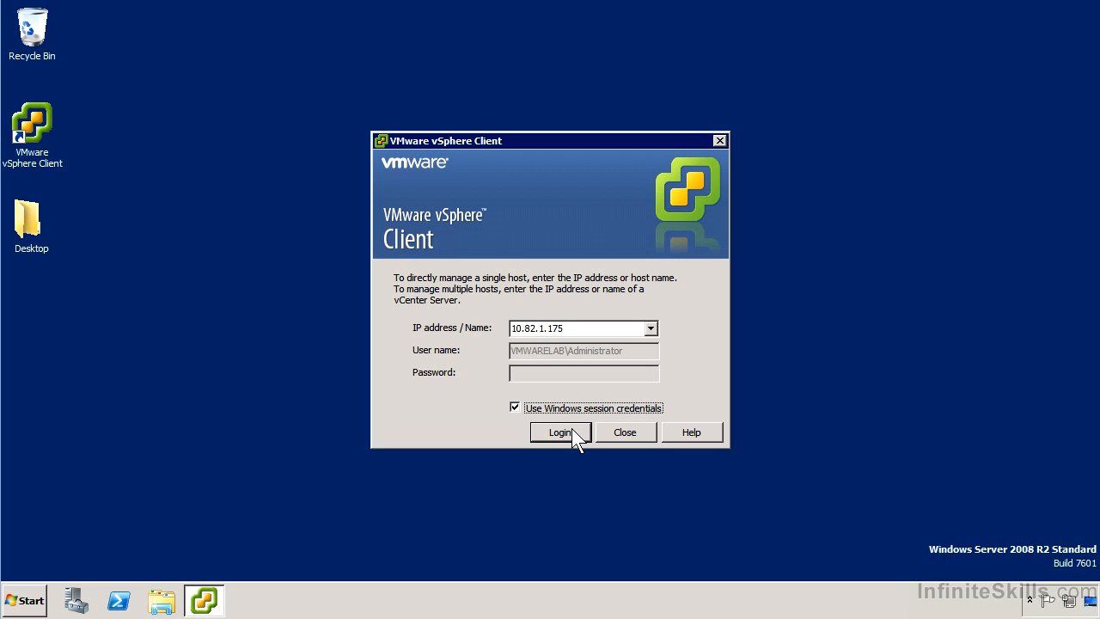
left_click(570, 429)
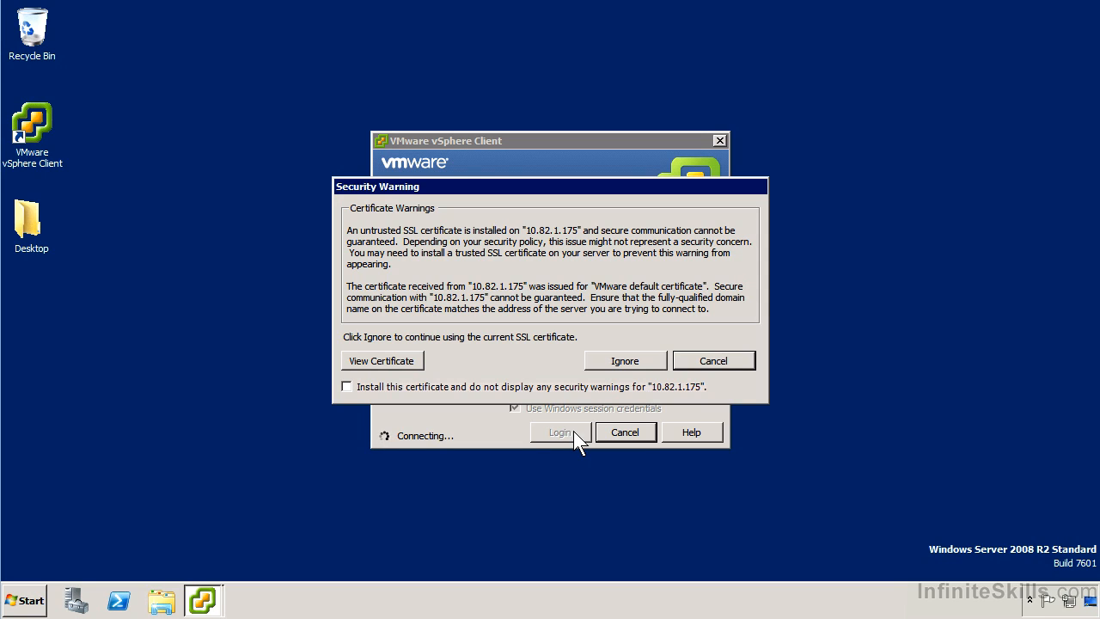
left_click(537, 386)
left_click(644, 364)
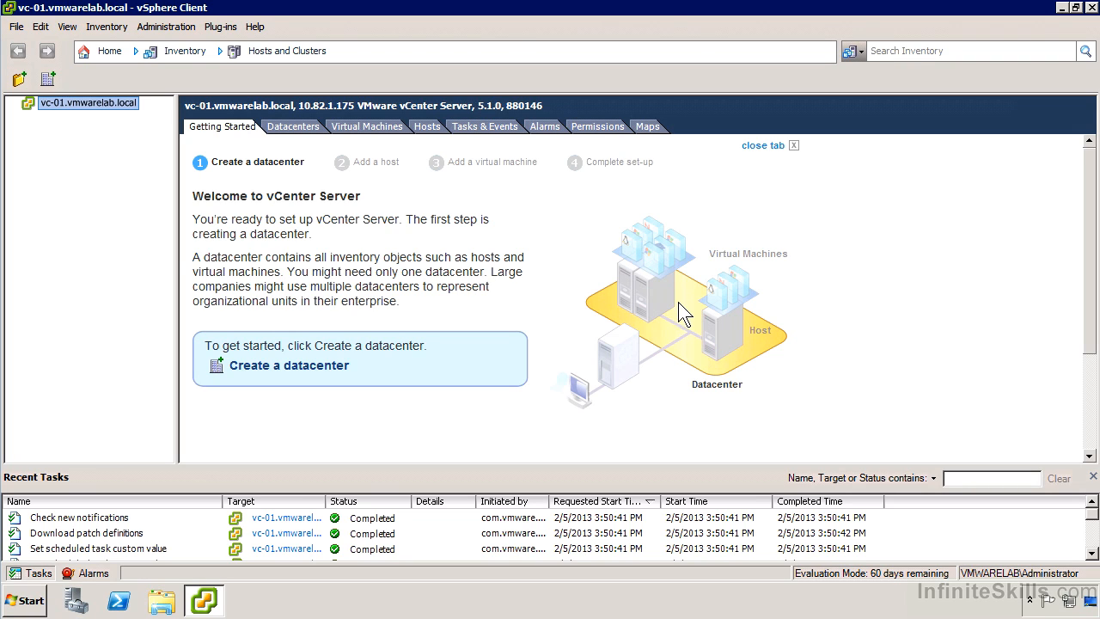
- Close the Getting Started tab for the vCenter server
left_click(756, 149)
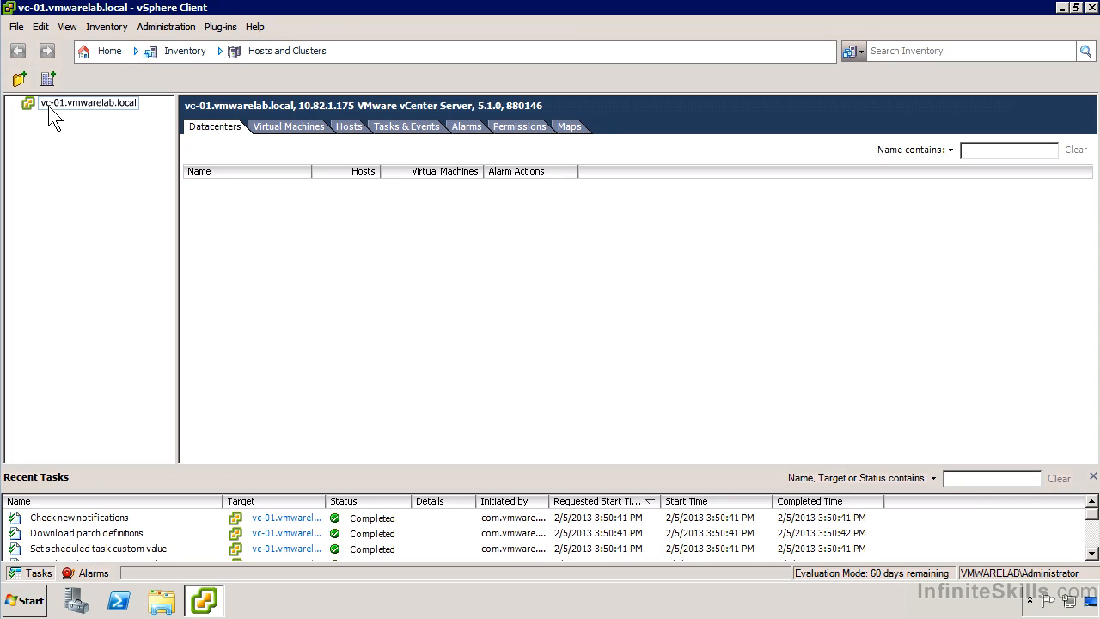
- Browse the Home page and menus, then return to the Hosts and Clusters inventory view
left_click(103, 51)
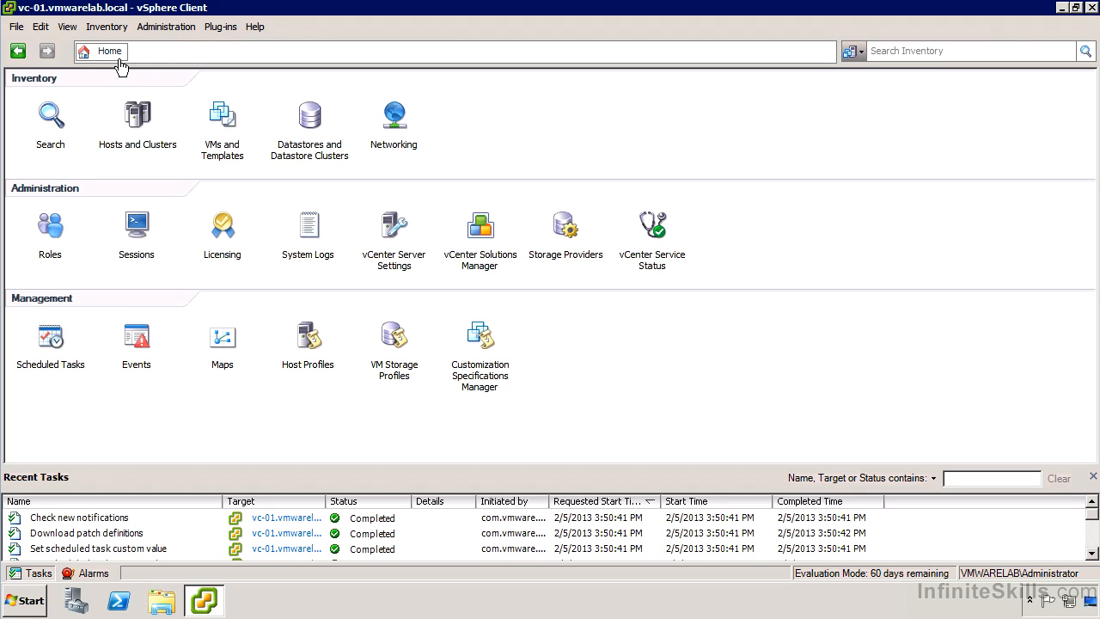
left_click(105, 26)
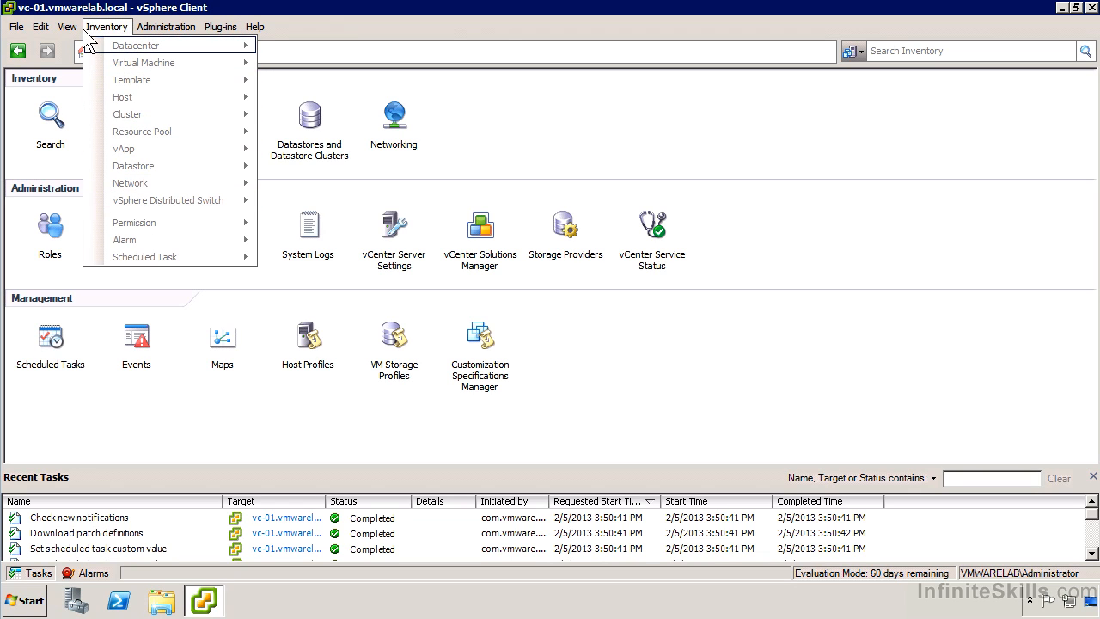
mouse_move(65, 28)
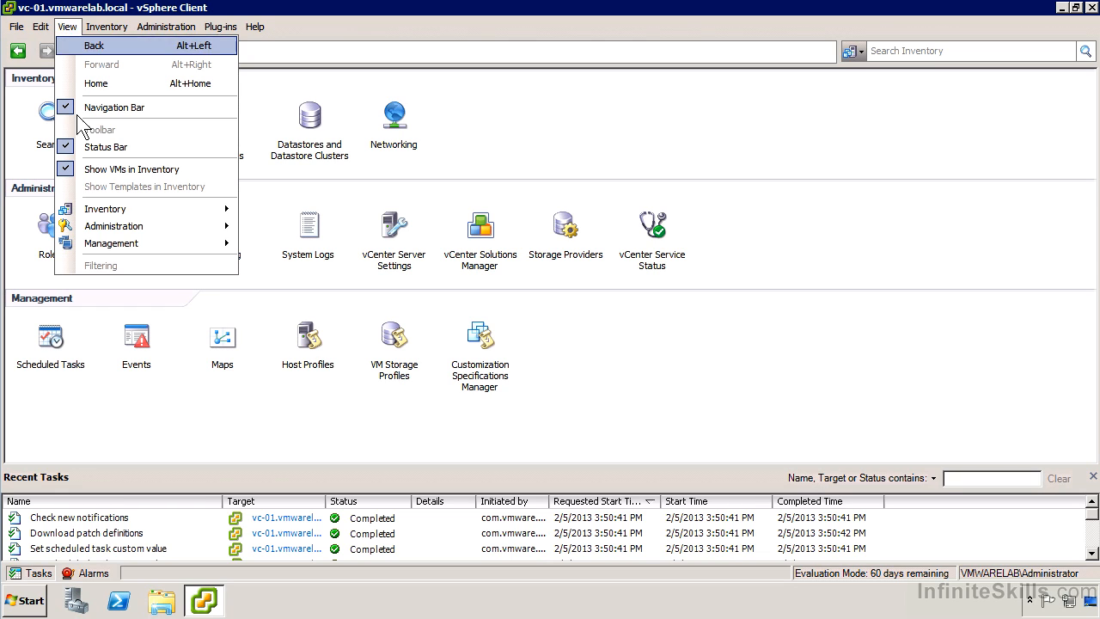
mouse_move(130, 225)
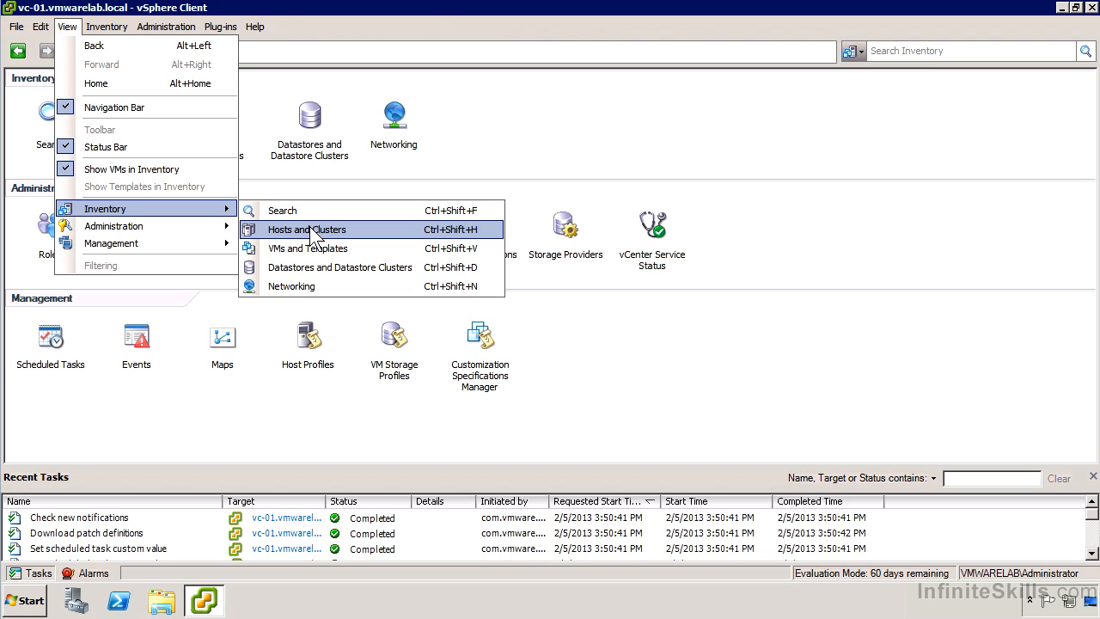
left_click(310, 170)
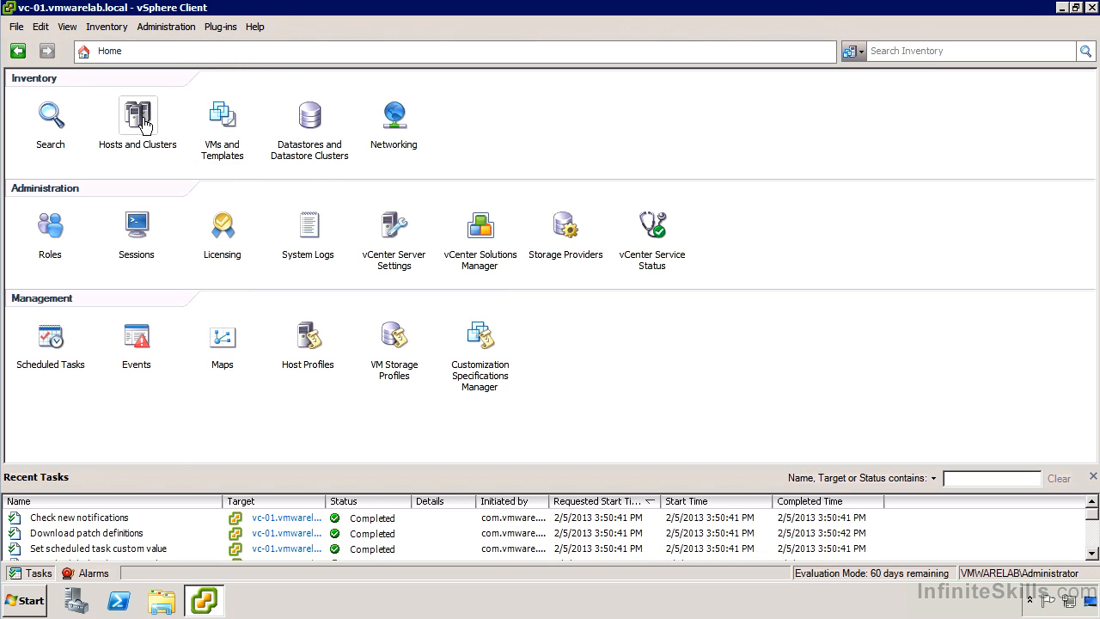
left_click(143, 118)
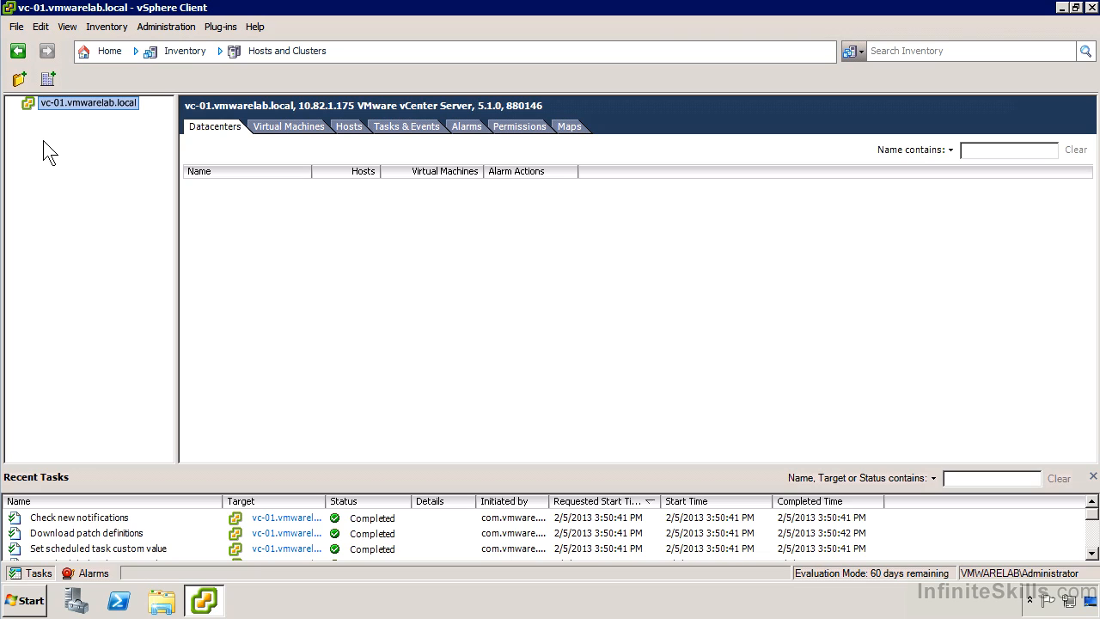
- Create a new datacenter under the vCenter server named Lab Environment 1
right_click(85, 99)
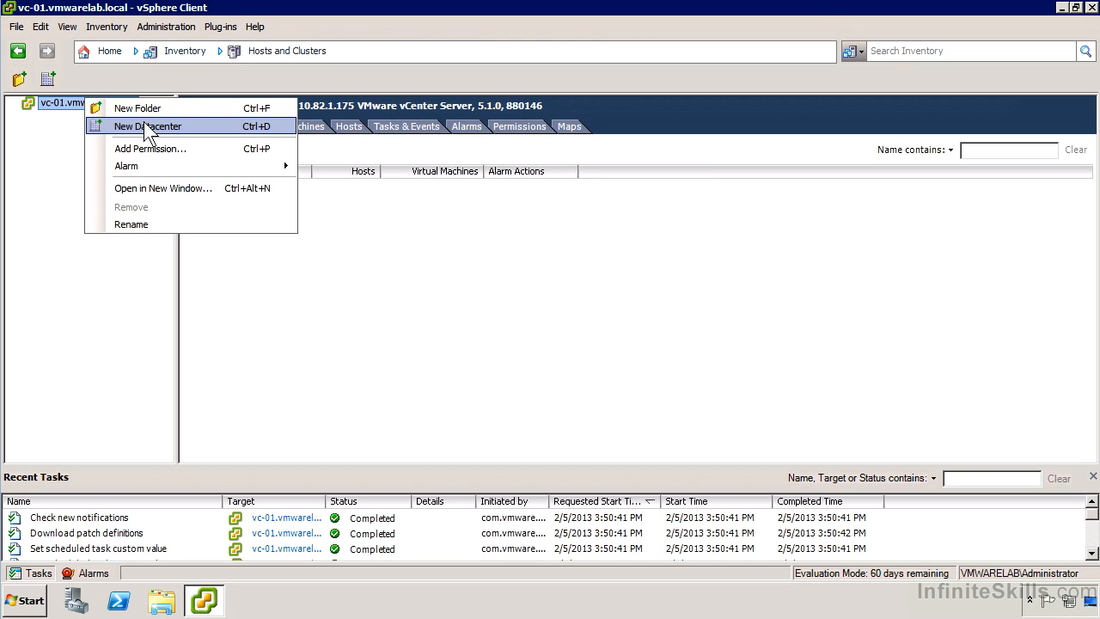
left_click(140, 127)
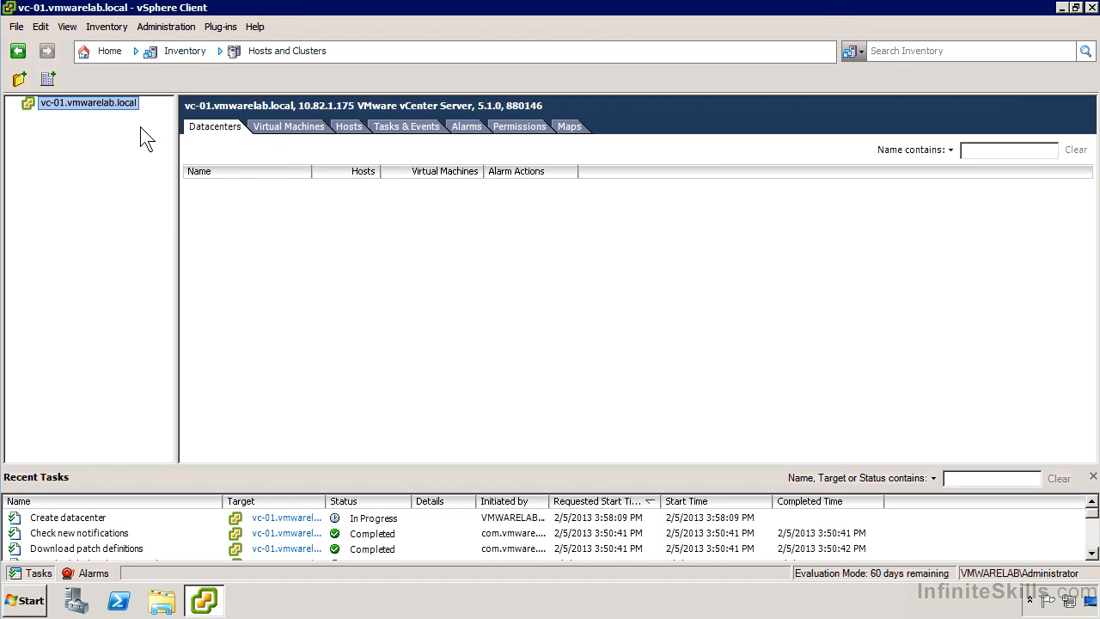
type("Lab Enviro")
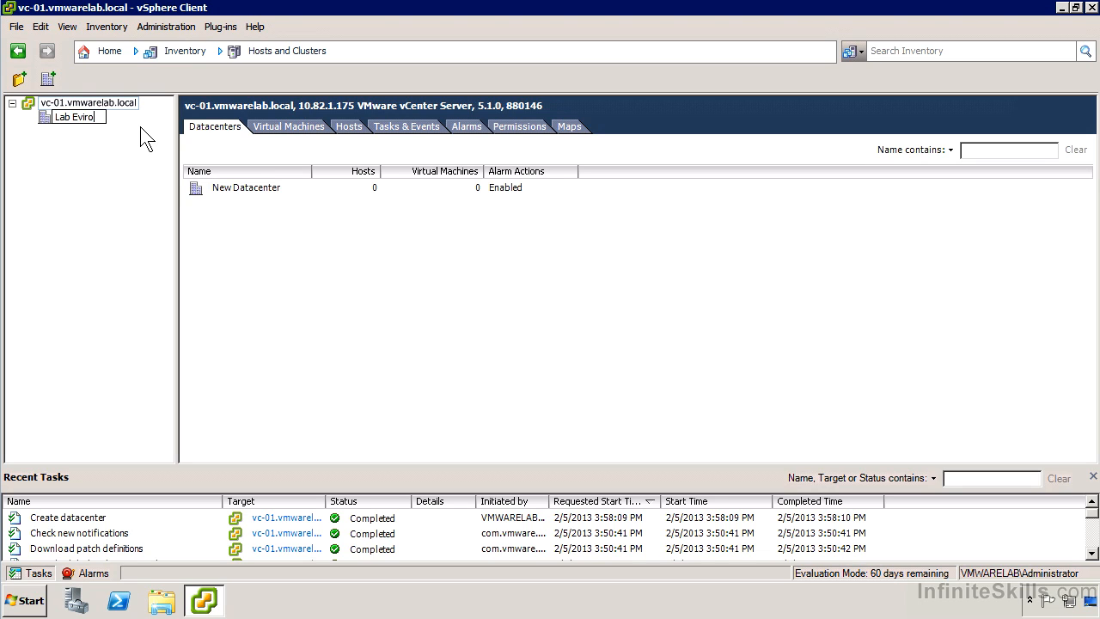
type("nment 1")
key("Return")
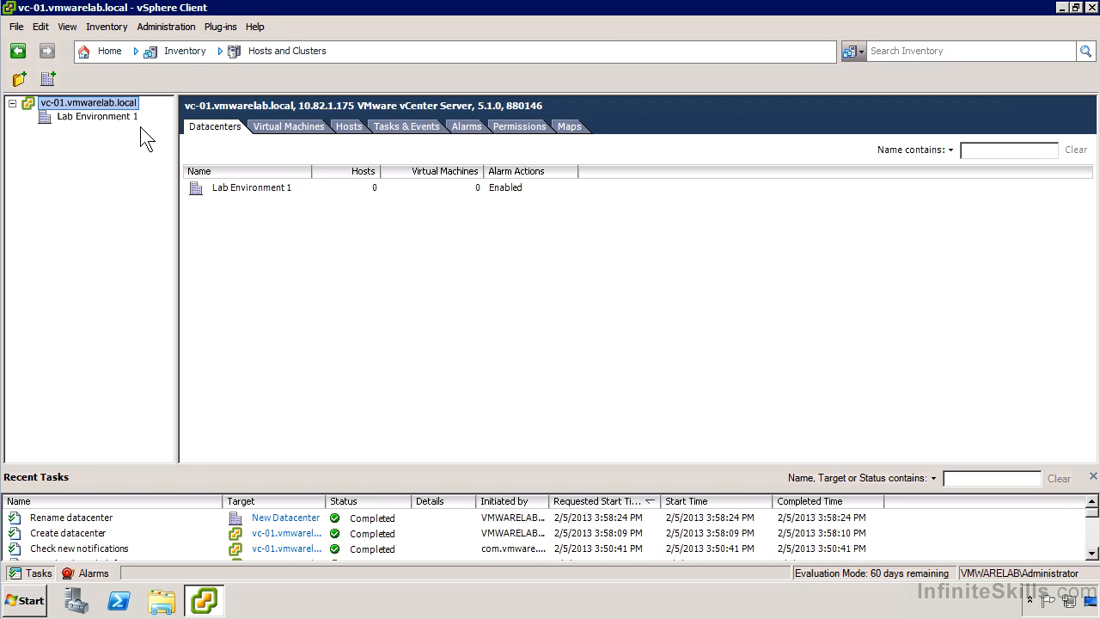
- Start adding host 10.82.1.151 to Lab Environment 1 with user root and its password, trusting the host's certificate
left_click(78, 116)
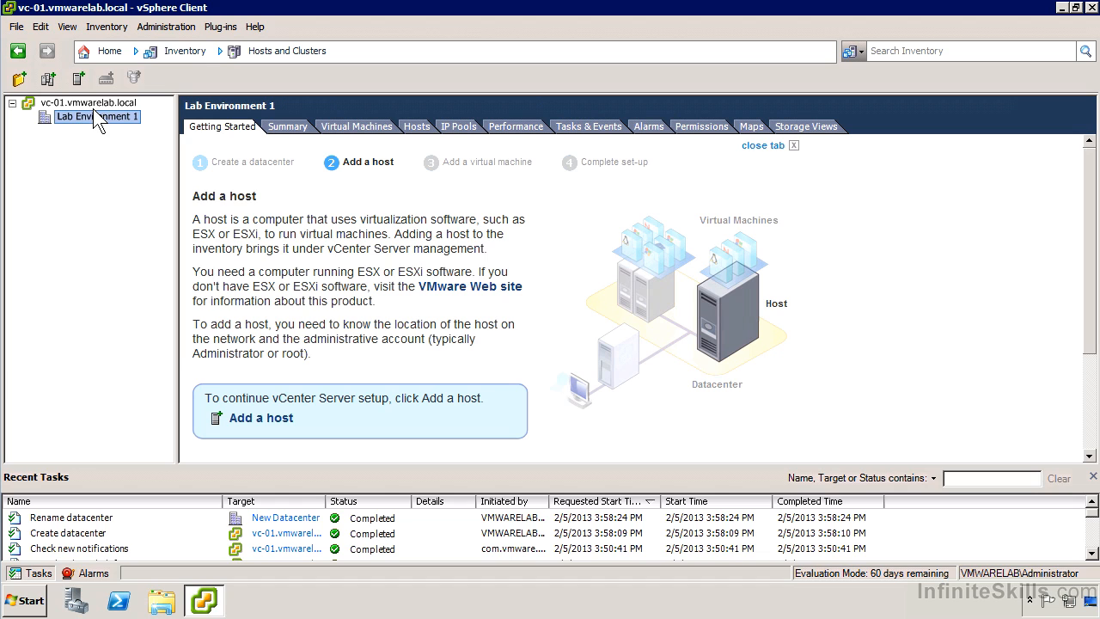
right_click(95, 111)
left_click(171, 173)
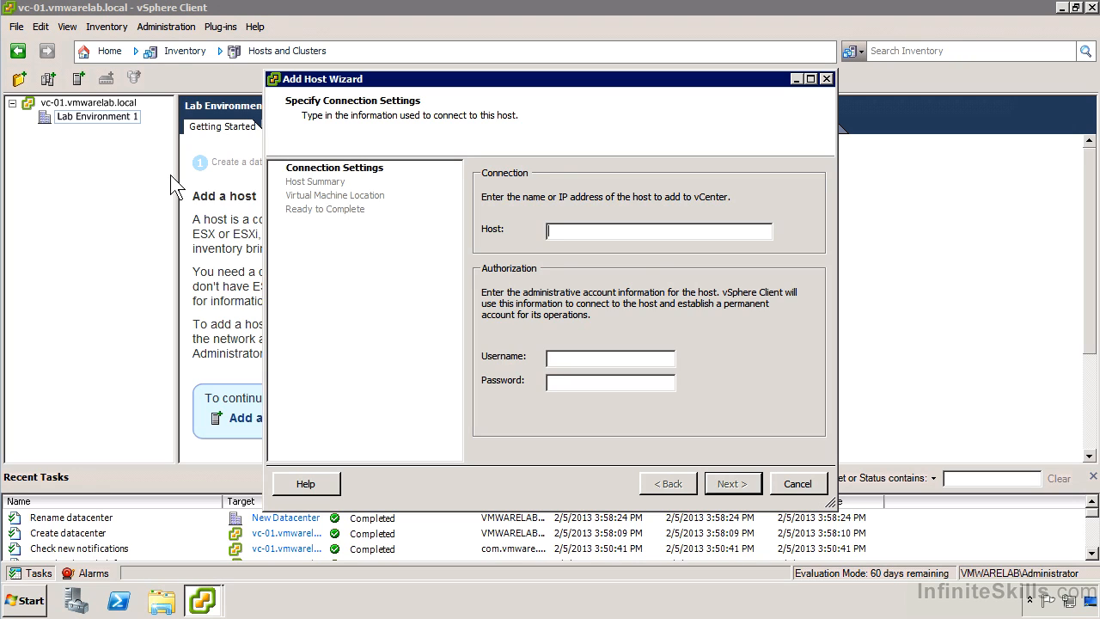
type("10.82.1.151rootVMware1!")
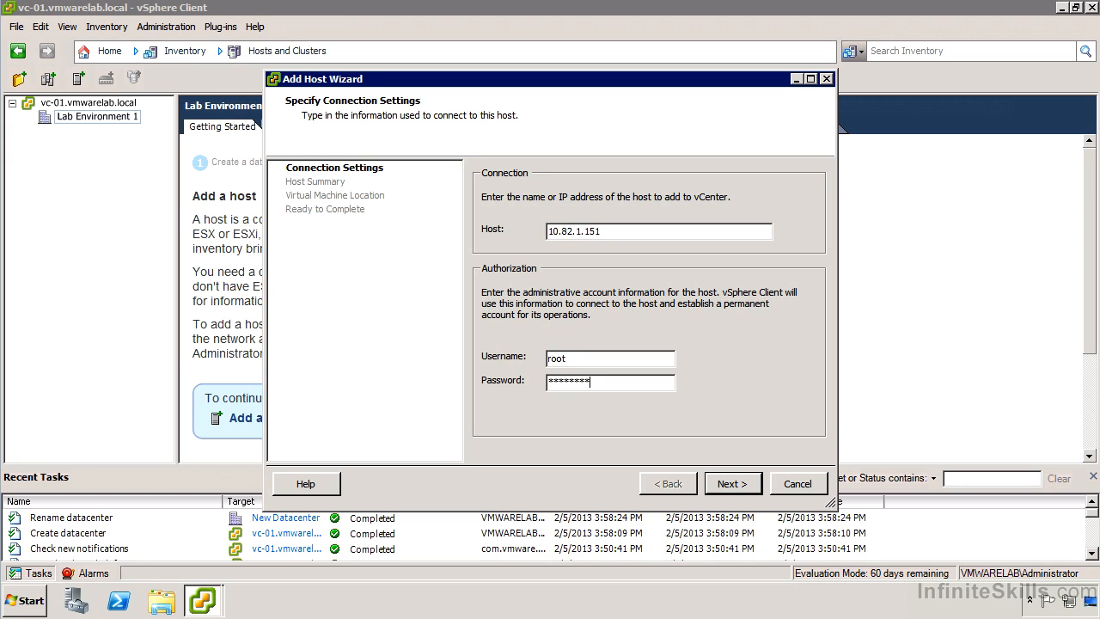
left_click(730, 483)
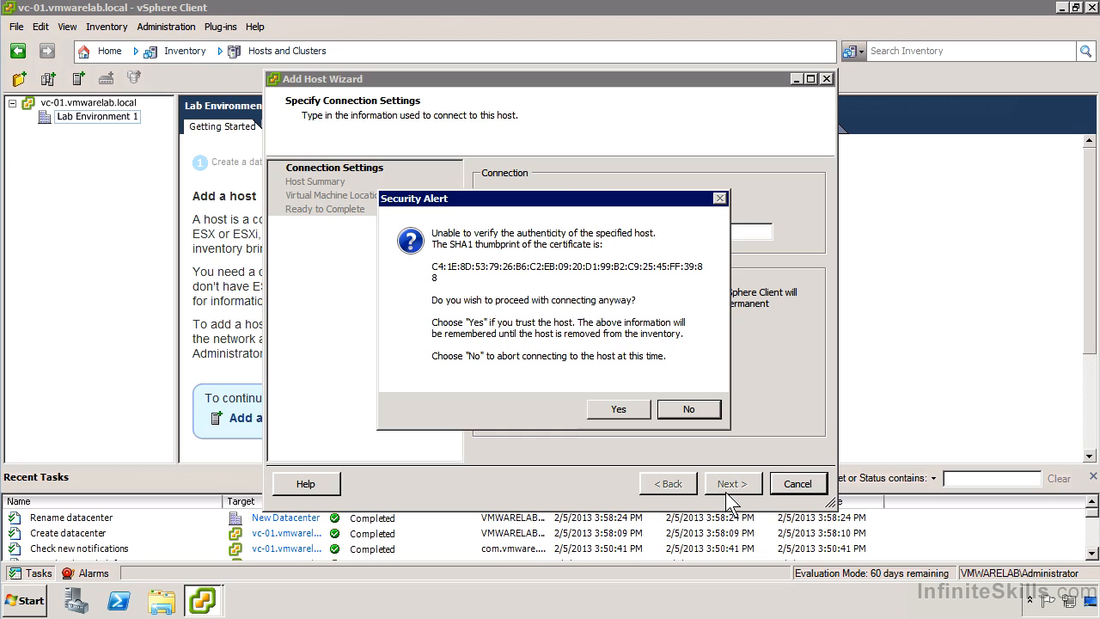
left_click(617, 409)
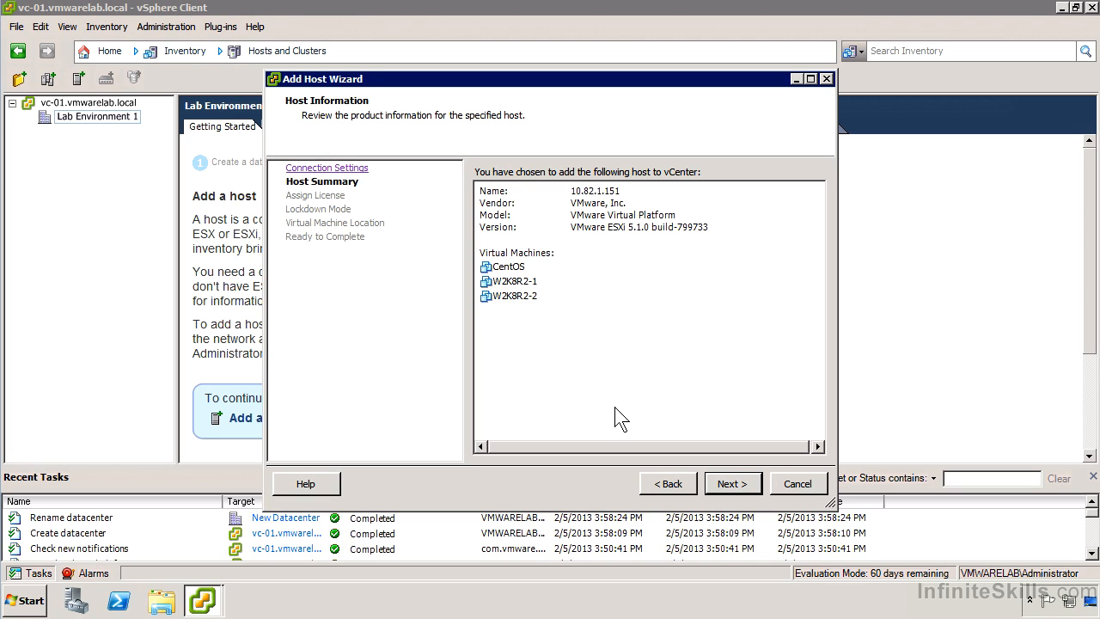
- Accept the default license, lockdown mode and virtual machine location settings and finish adding the host
left_click(732, 484)
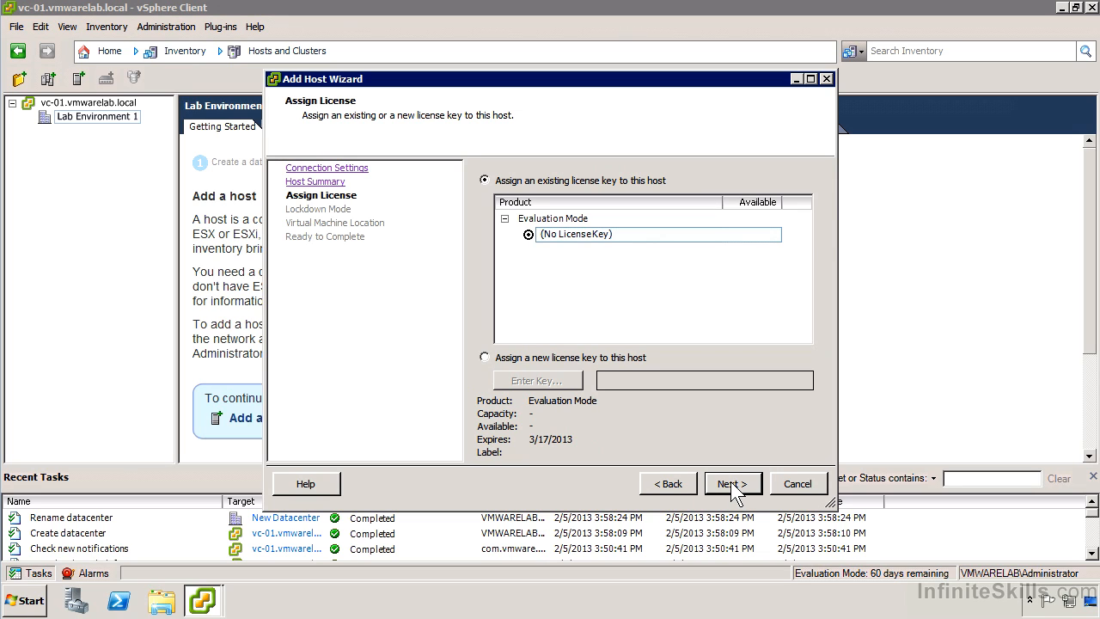
left_click(730, 483)
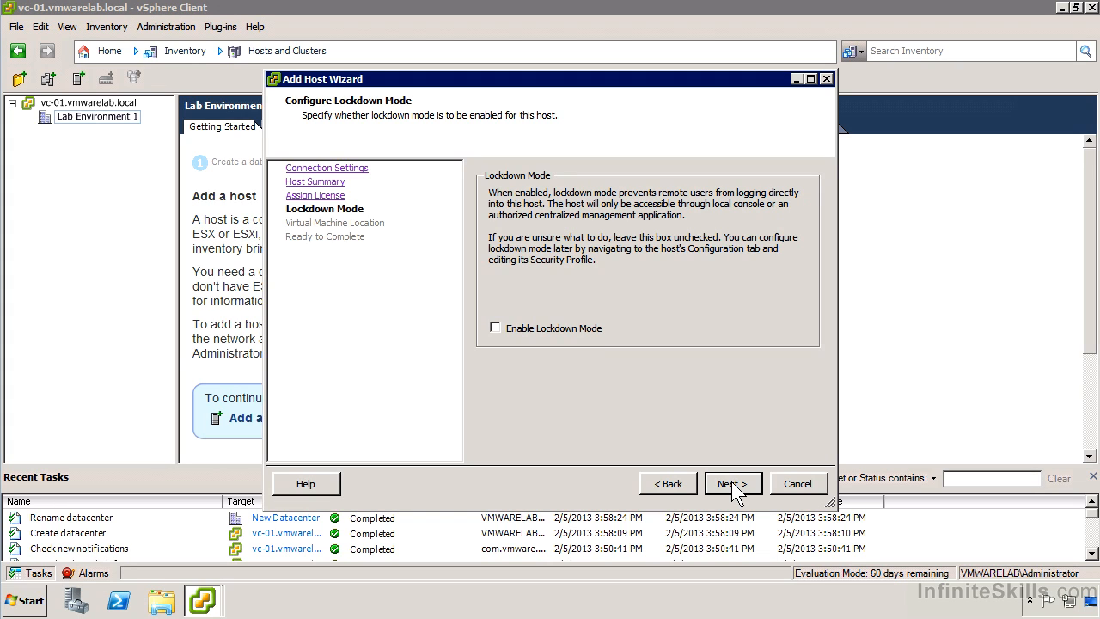
left_click(731, 483)
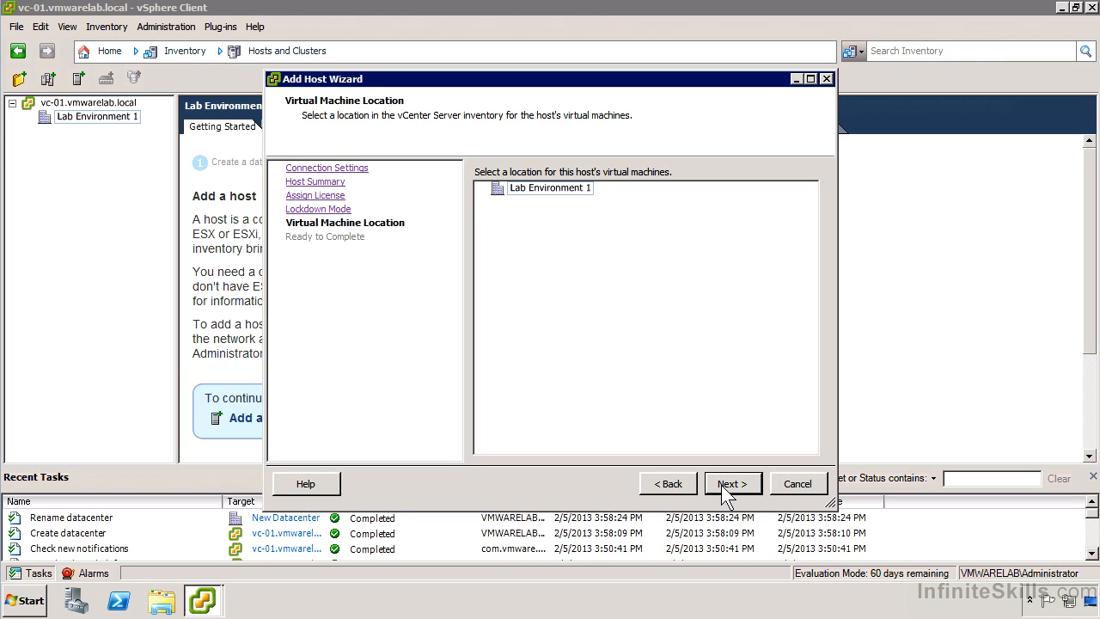
left_click(726, 484)
left_click(728, 484)
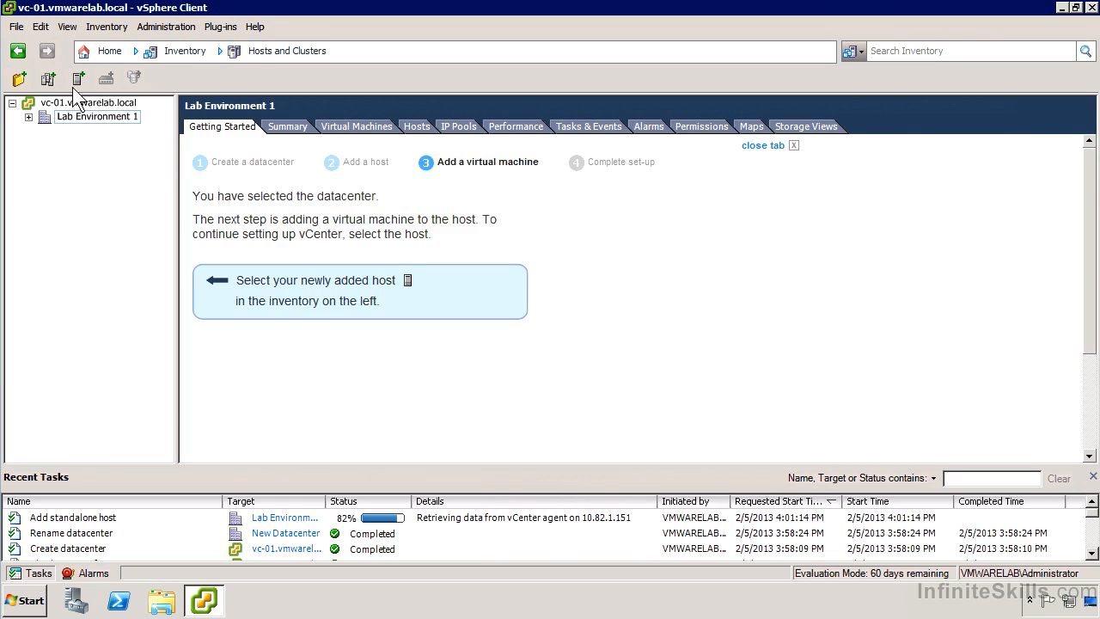
- Expand Lab Environment 1 and inspect host 10.82.1.151's summary and context menu options
left_click(29, 118)
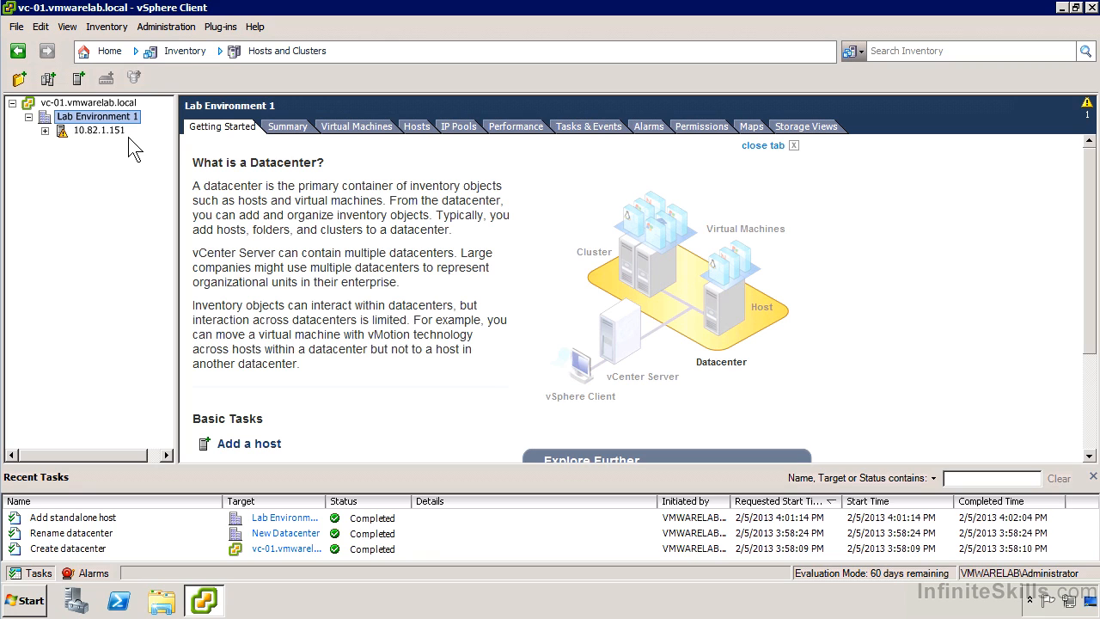
left_click(108, 133)
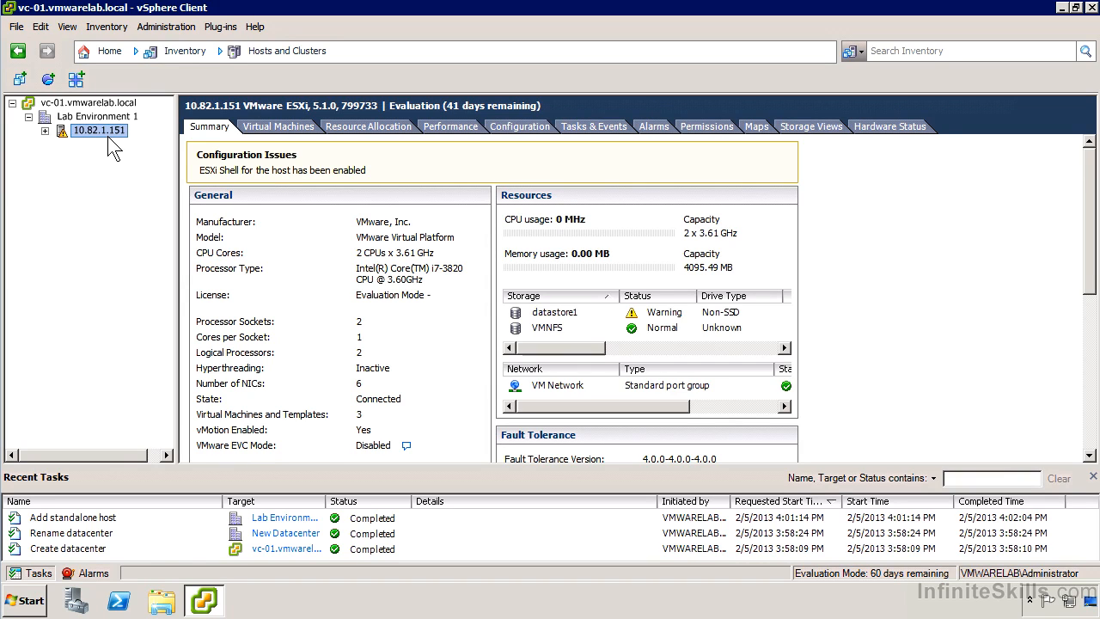
right_click(110, 139)
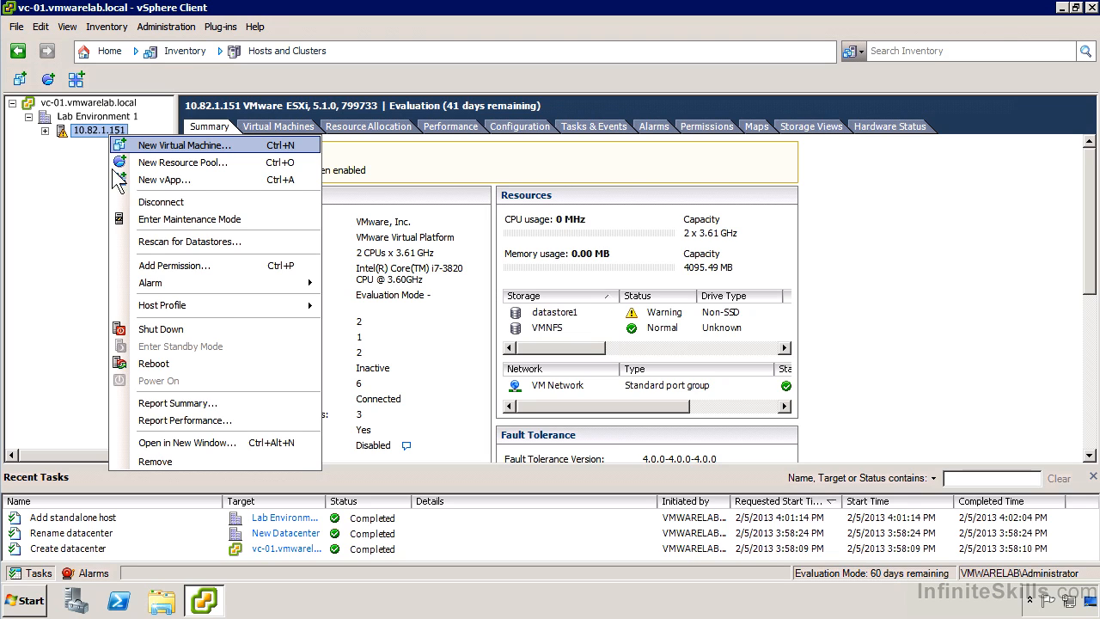
mouse_move(212, 303)
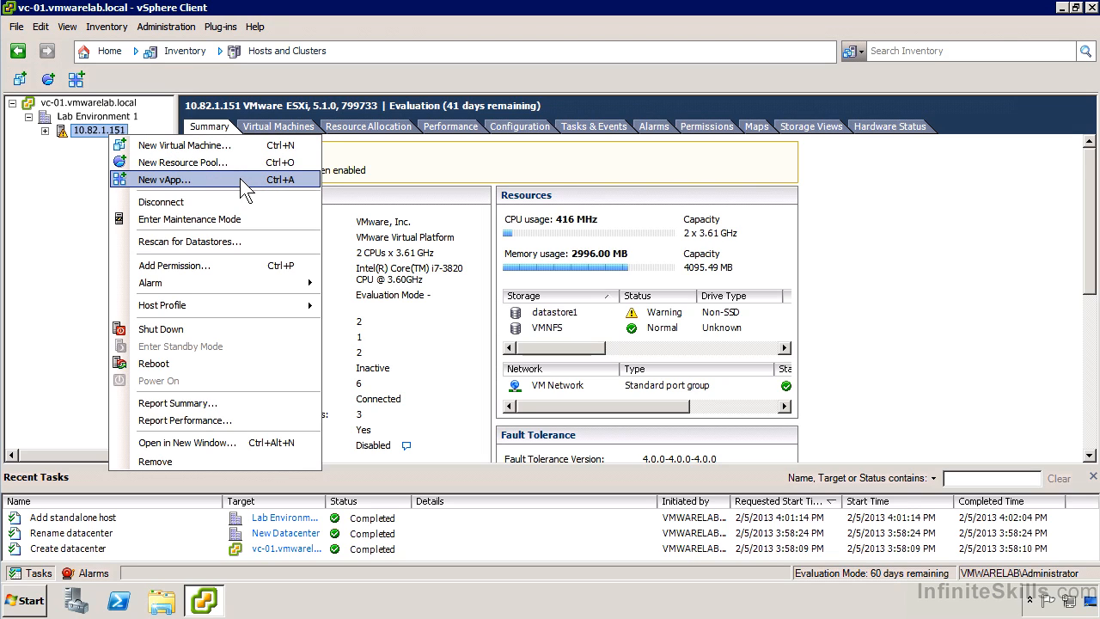
left_click(101, 183)
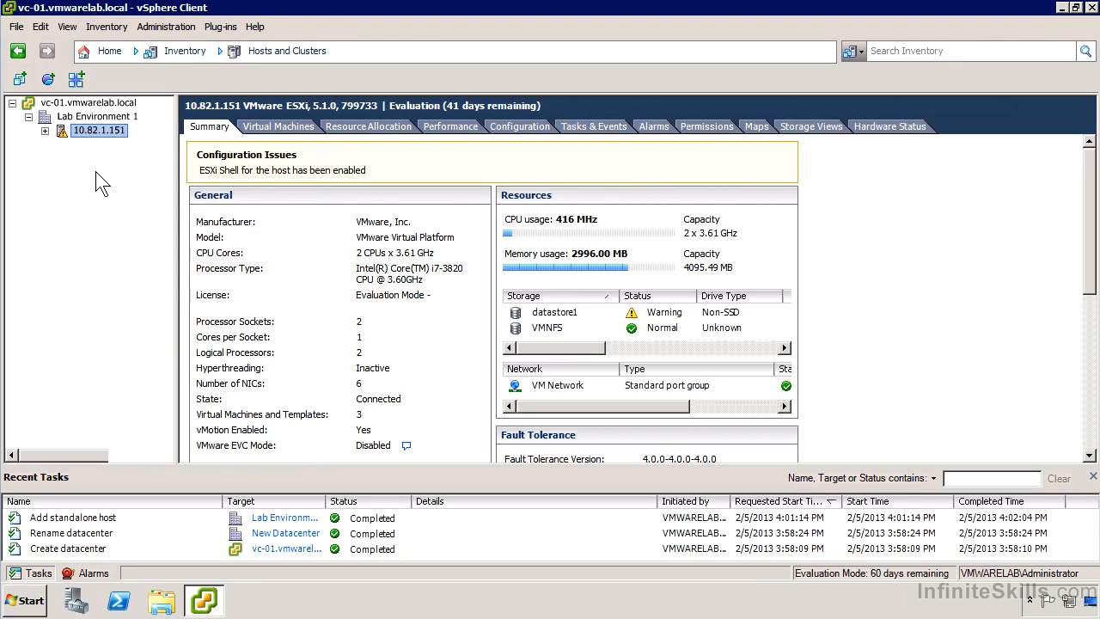